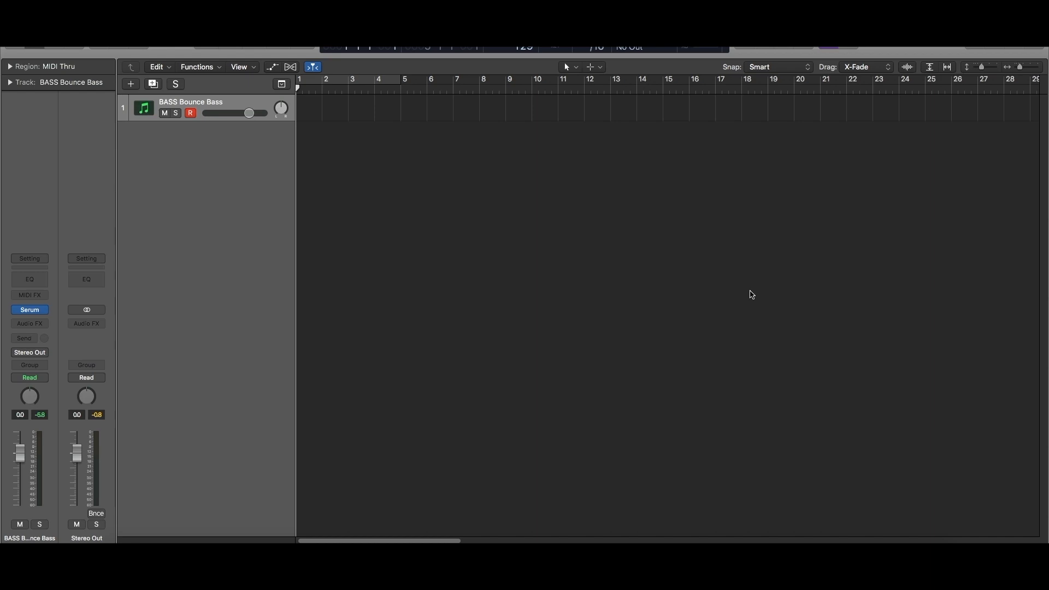
Create one new software instrument track with Serum and open its Serum editor in the middle of the workspace
key("alt+super+n")
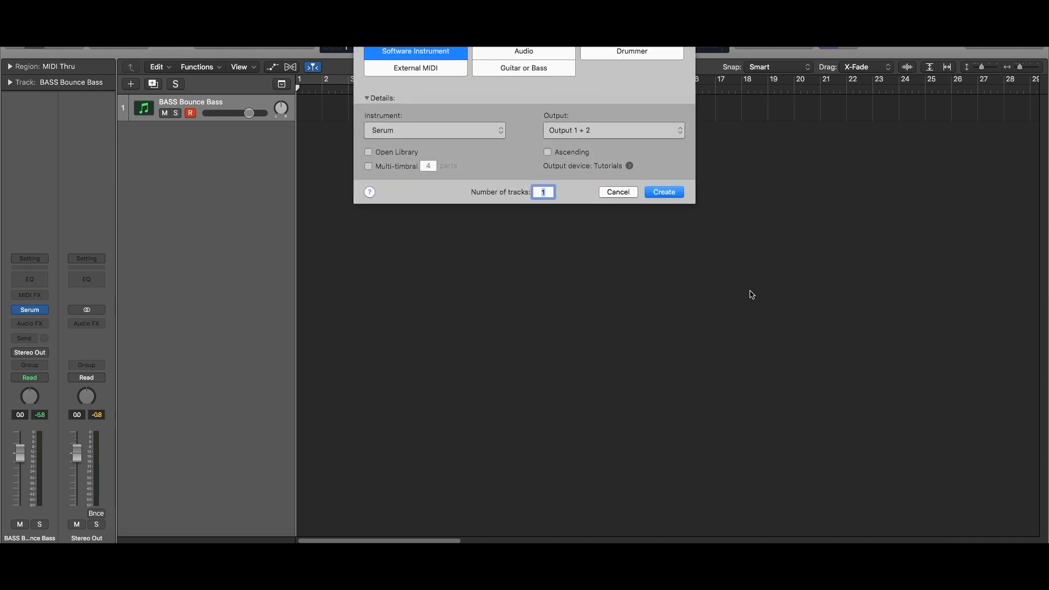
left_click(663, 192)
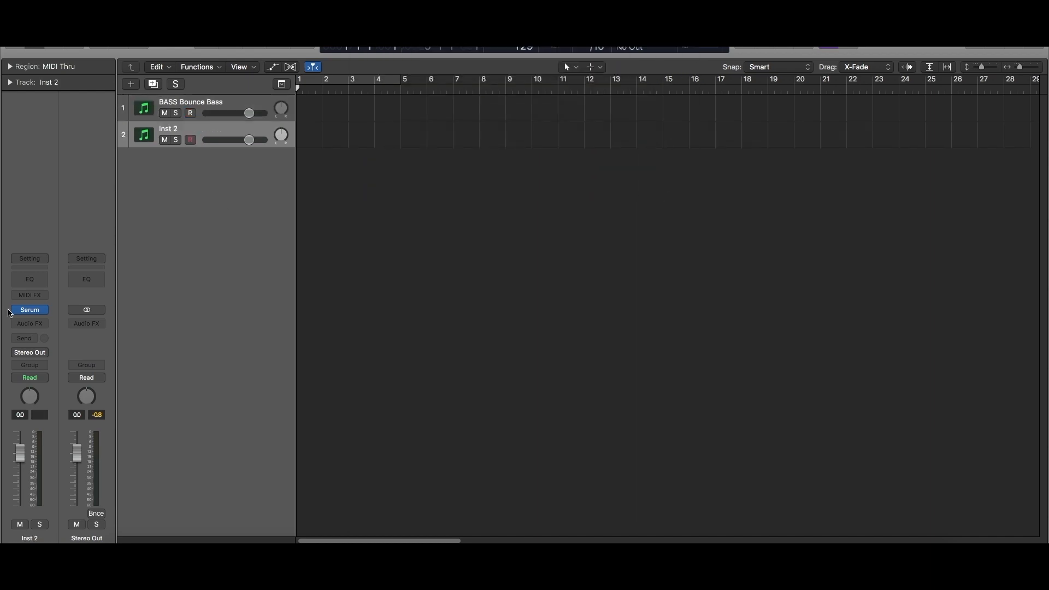
left_click(31, 312)
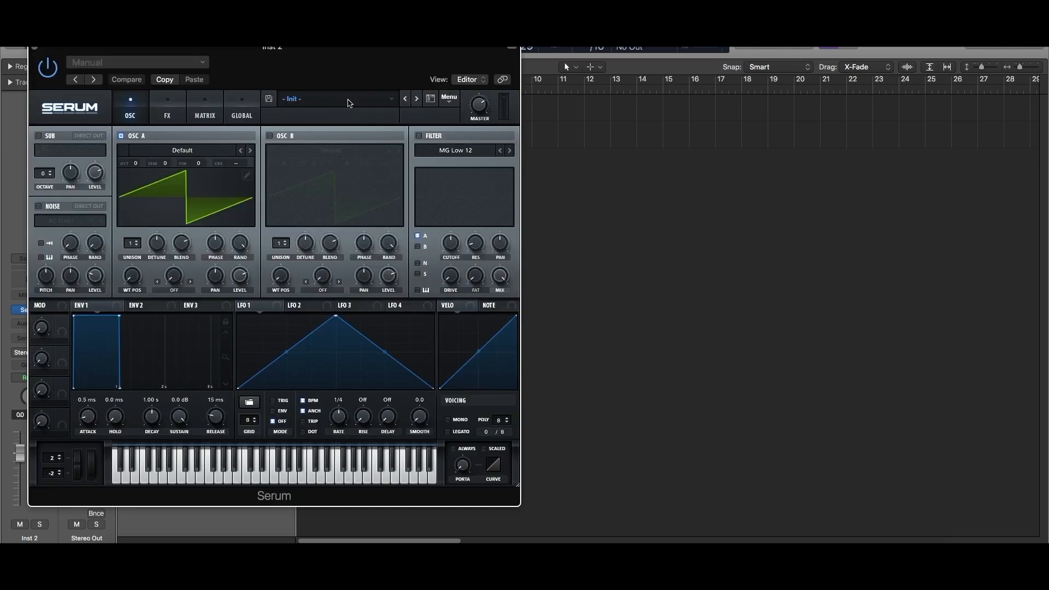
left_click_drag(343, 57, 604, 81)
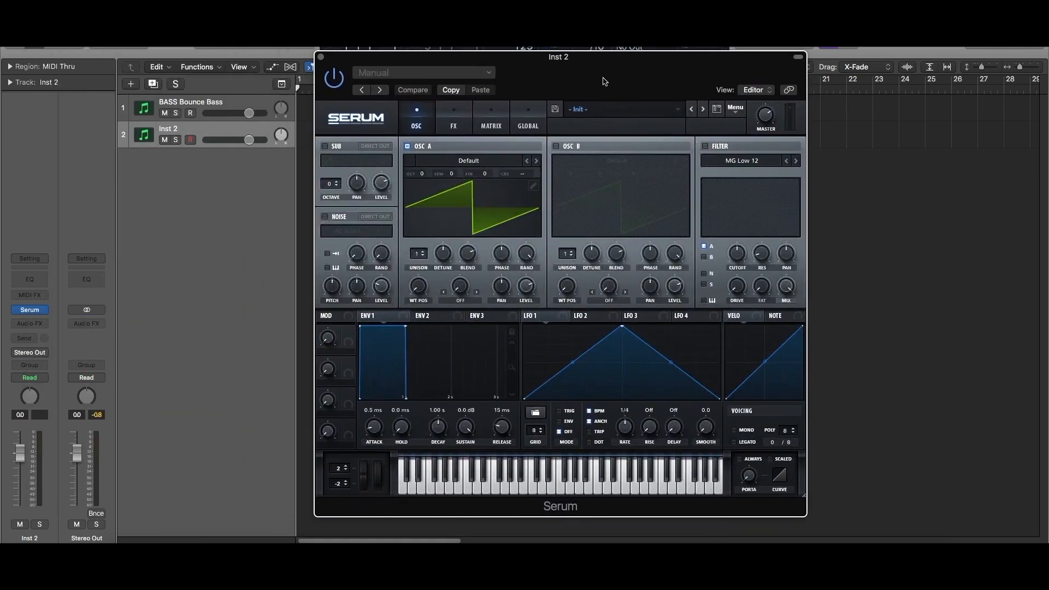
Turn on the sub oscillator and Osc B, and load the Analog_BD_Sin wavetable into both Osc A and Osc B
left_click(325, 146)
left_click(556, 145)
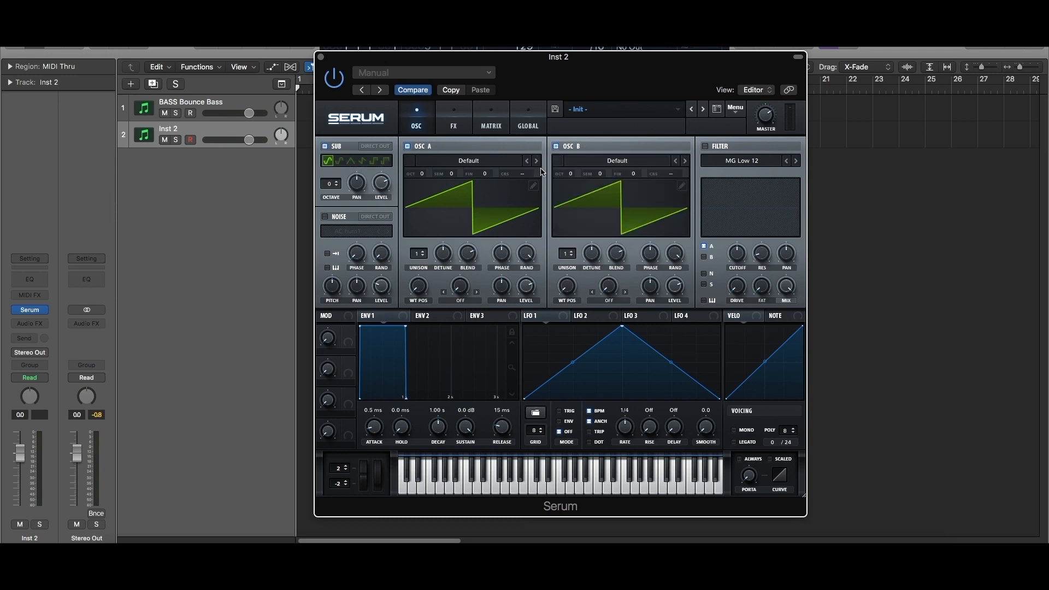
left_click(479, 161)
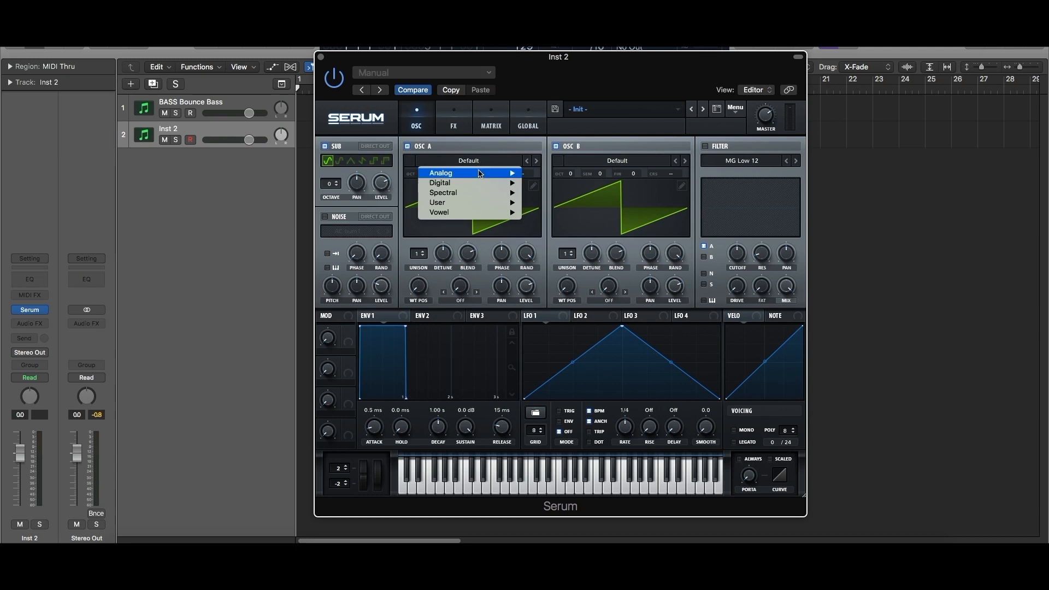
mouse_move(477, 172)
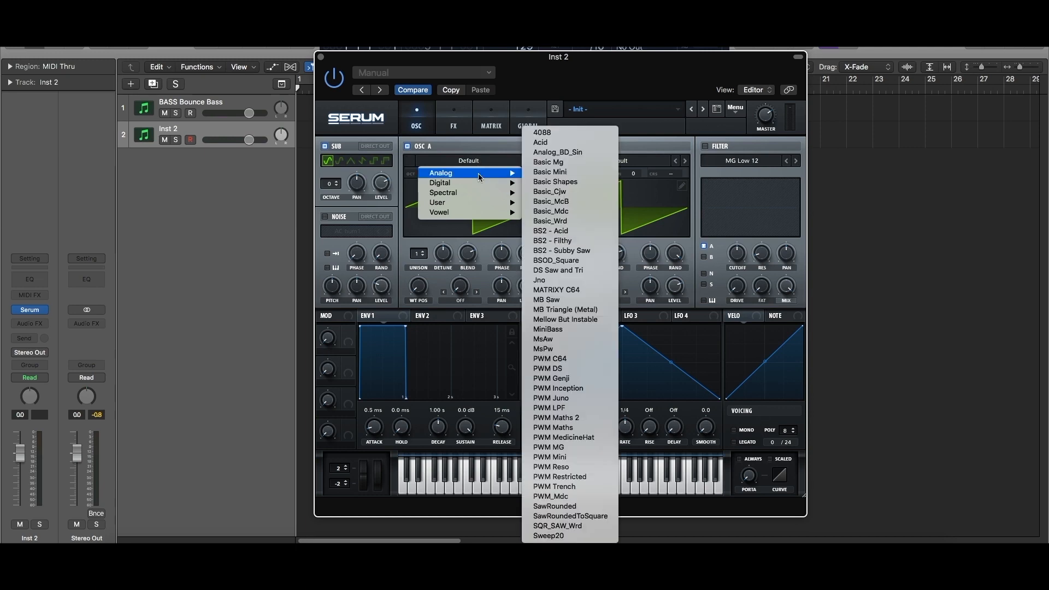
left_click(566, 153)
left_click(623, 161)
mouse_move(629, 175)
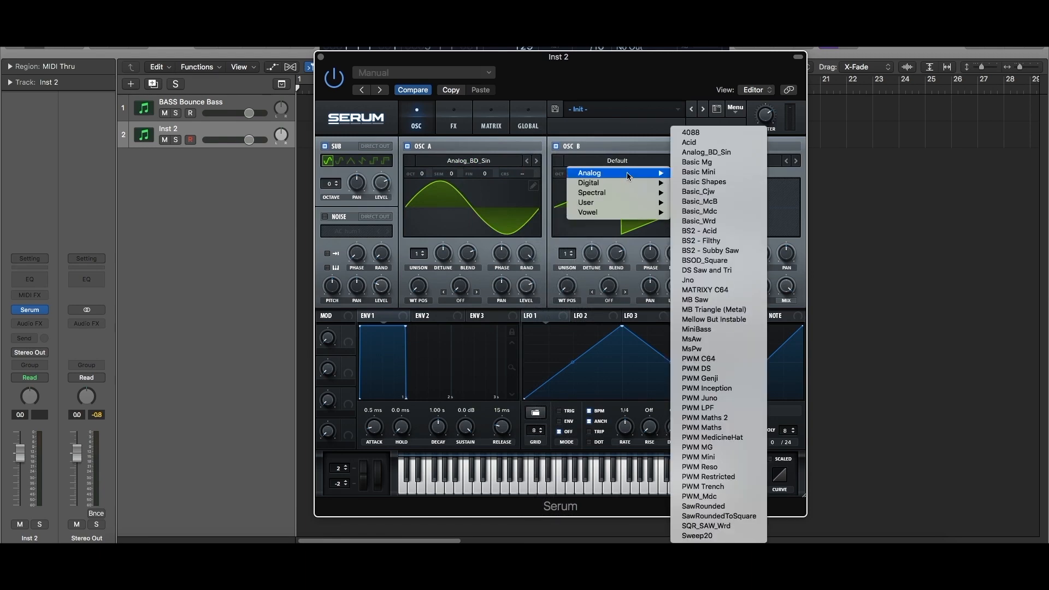
left_click(708, 153)
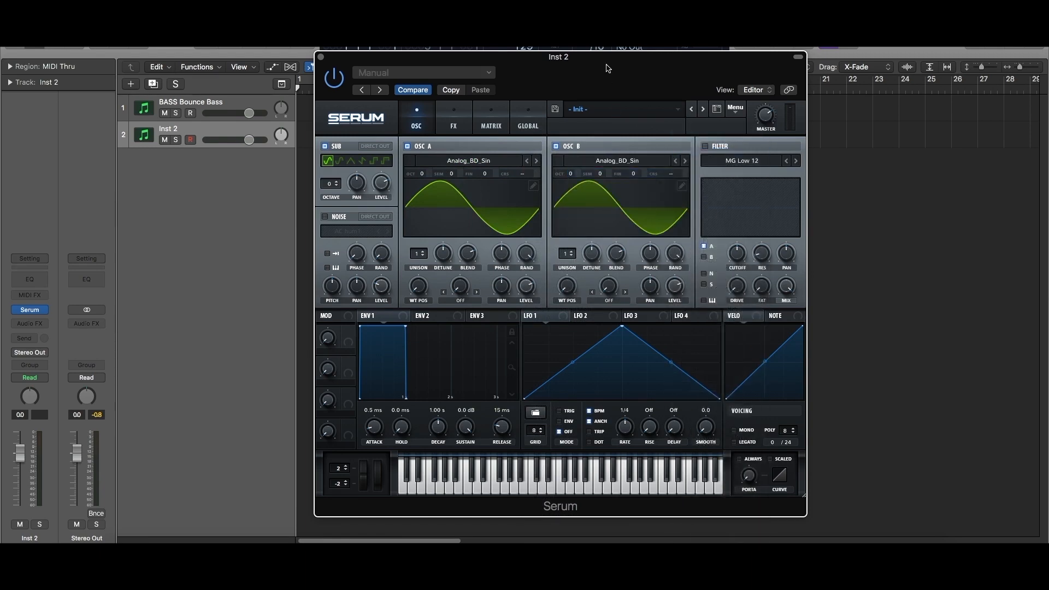
left_click_drag(607, 66, 650, 61)
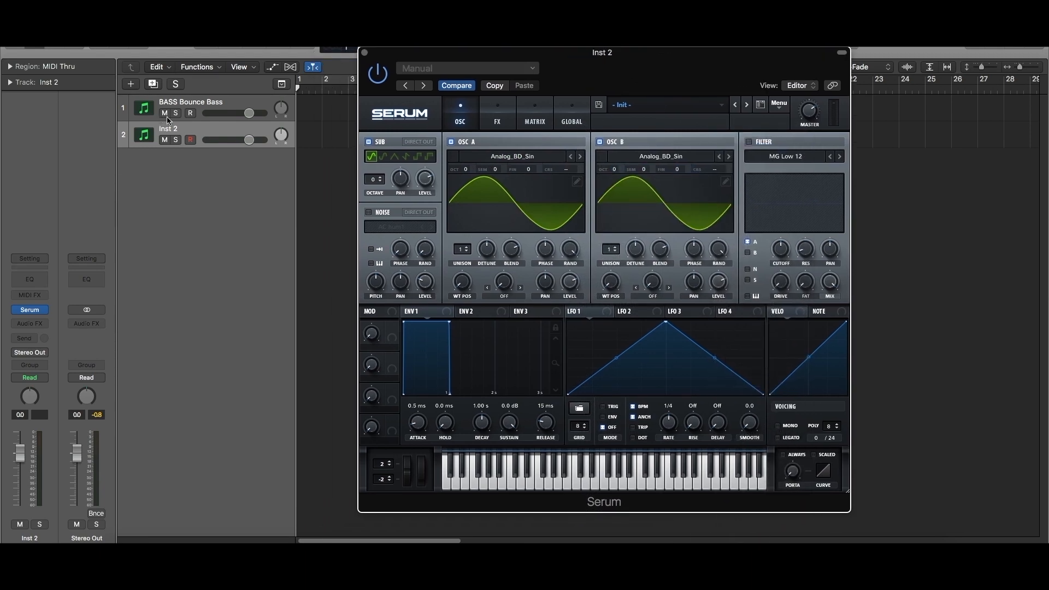
Record-enable the Inst 2 track and set Osc A's octave to -1
left_click(191, 141)
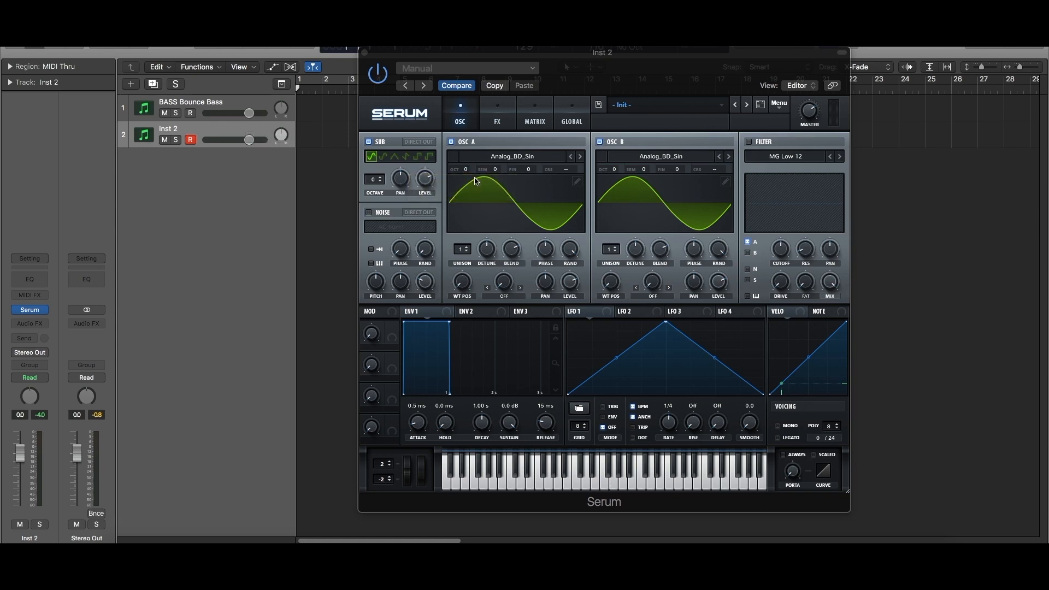
left_click_drag(466, 171, 466, 177)
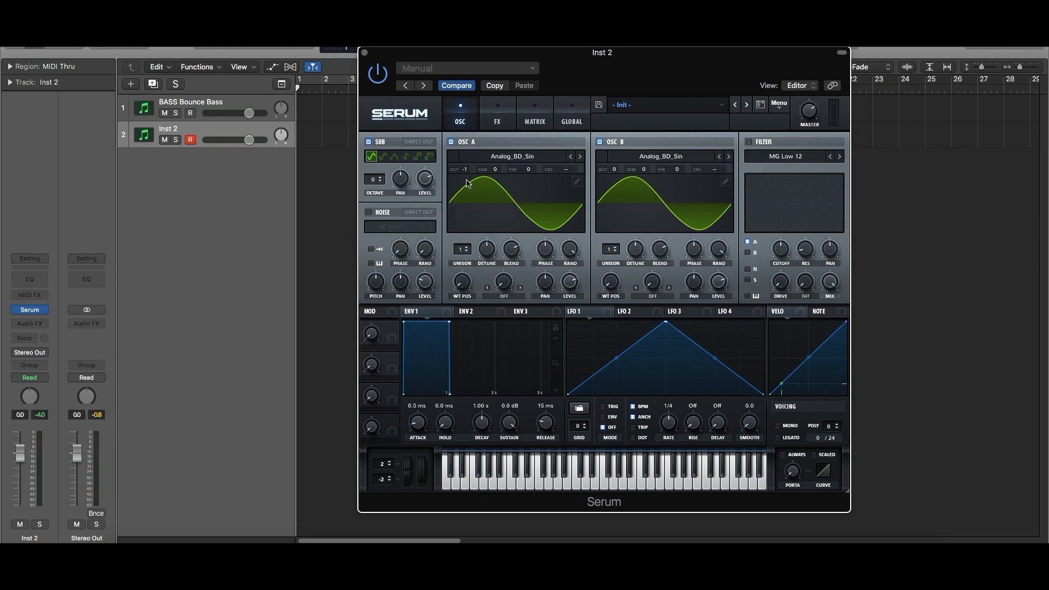
Set Osc B to 3 unison voices and adjust its detune, and adjust the sub oscillator's level
left_click(617, 247)
left_click(617, 249)
left_click_drag(638, 263, 638, 253)
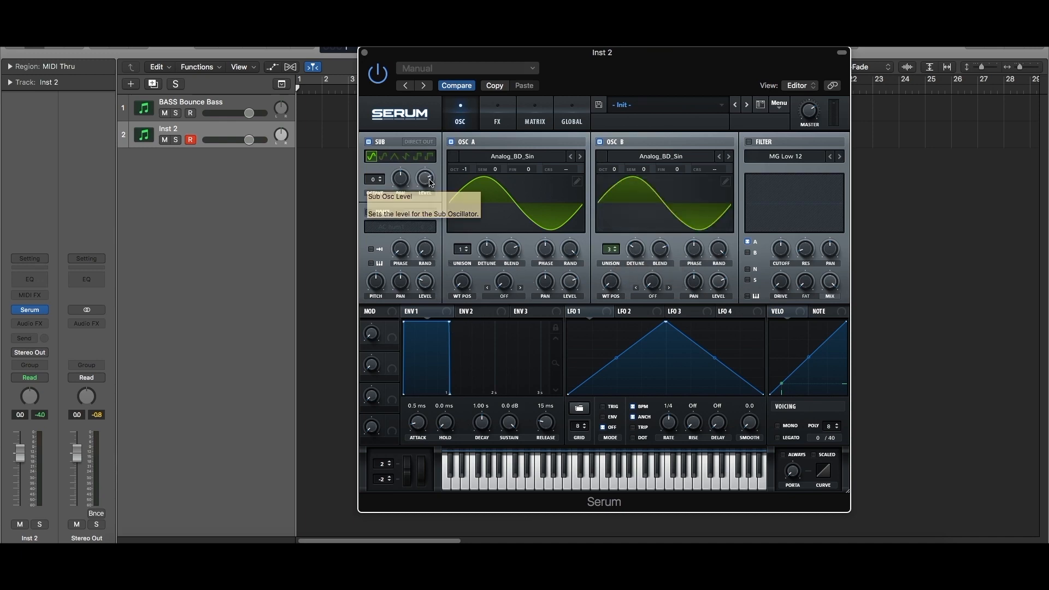
left_click_drag(431, 181, 429, 186)
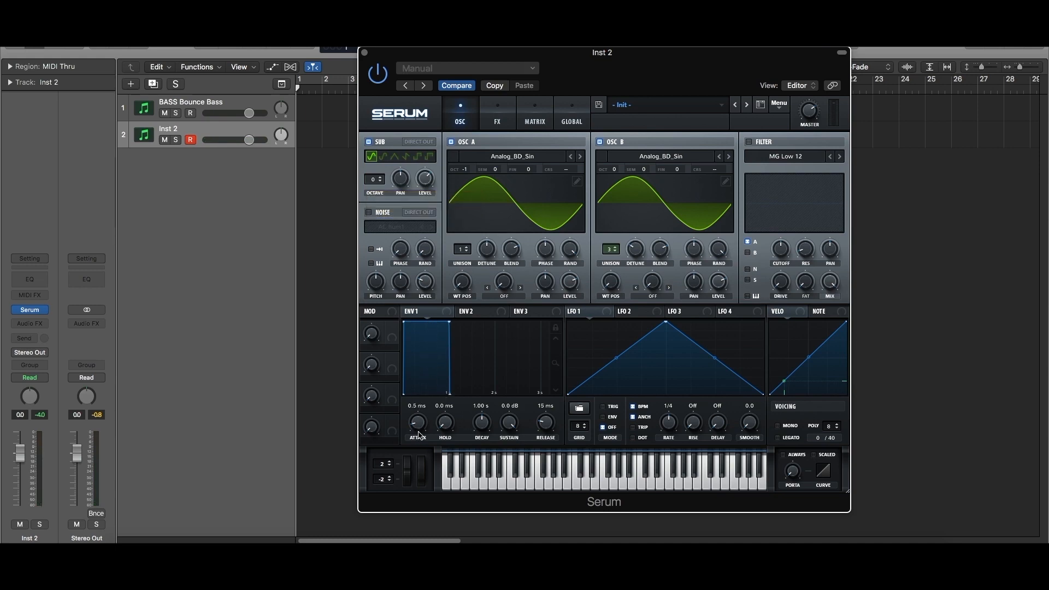
Shape Env 1 with 8.8 ms attack, 704 ms decay, sustain at minus infinity dB and 401 ms release
left_click_drag(418, 435, 421, 428)
left_click_drag(510, 425, 499, 526)
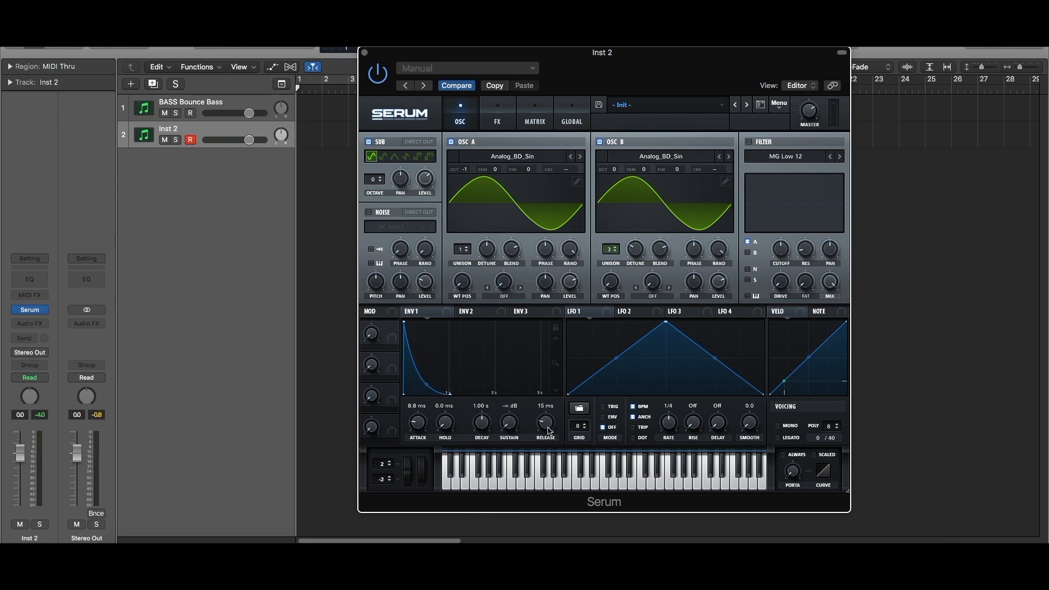
mouse_move(549, 431)
left_mouse_down()
mouse_move(552, 405)
mouse_move(549, 426)
left_mouse_up()
left_click_drag(483, 427, 482, 431)
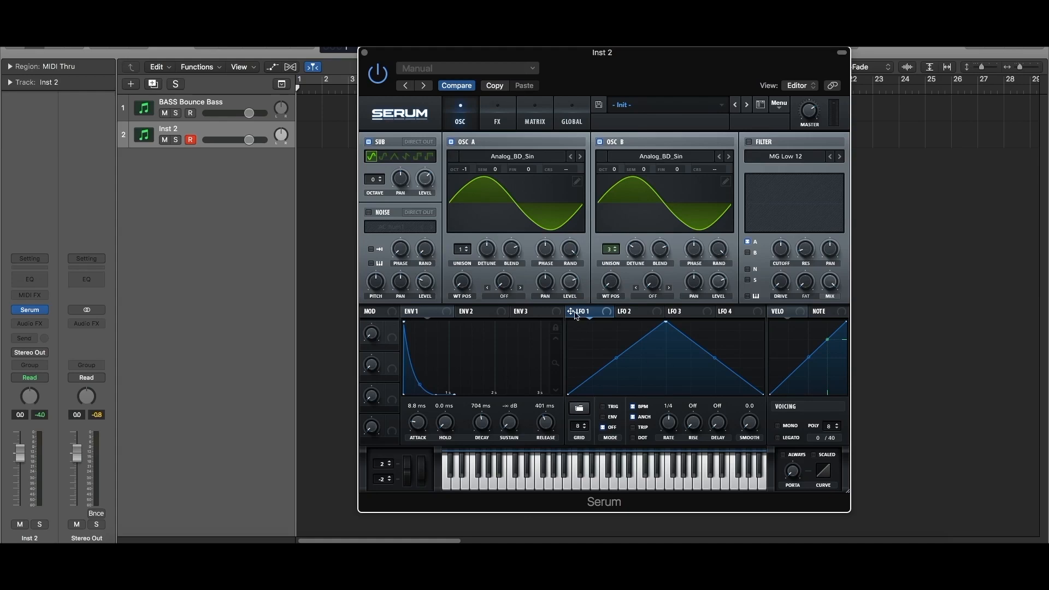
Assign LFO 1 to modulate the wavetable positions of Osc A and Osc B, with an amount of 86 for Osc B
left_click_drag(571, 312, 463, 283)
left_click_drag(572, 314, 609, 296)
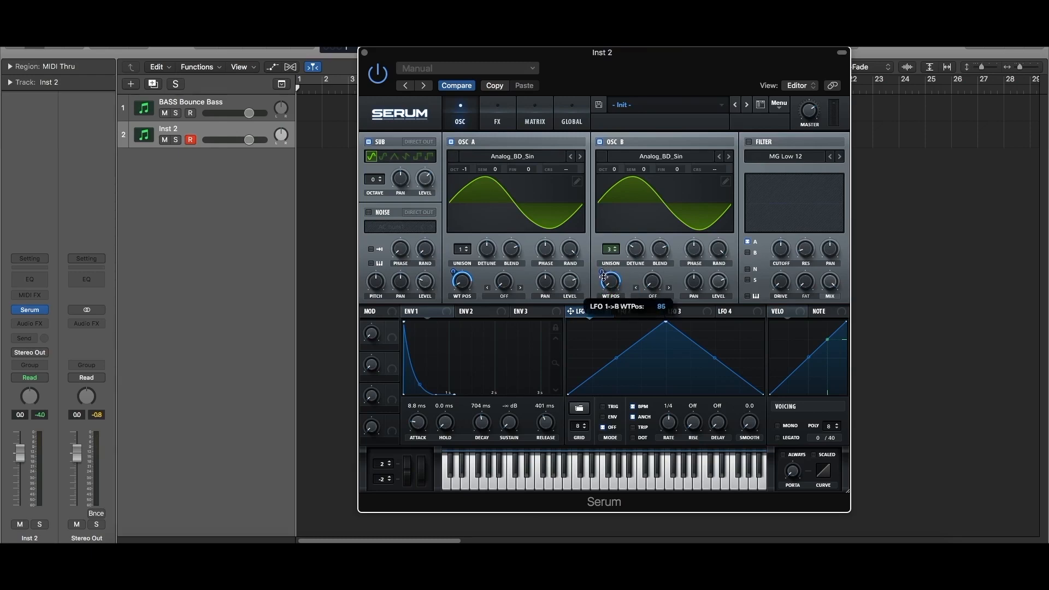
Shape Env 2 with 567 ms decay and 0% sustain, and adjust its release and attack
left_click(472, 312)
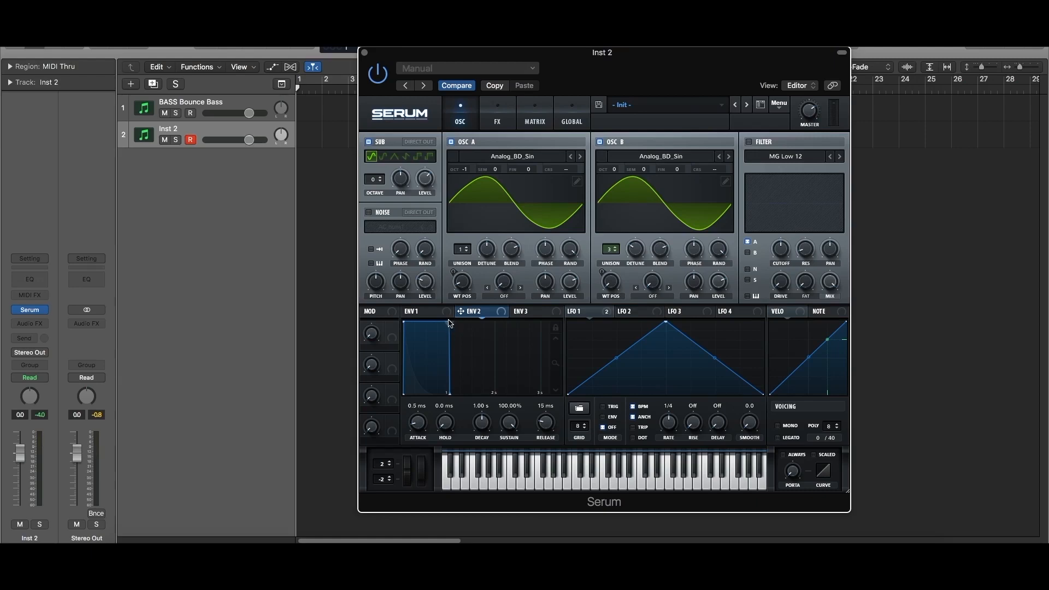
left_click_drag(449, 323, 427, 398)
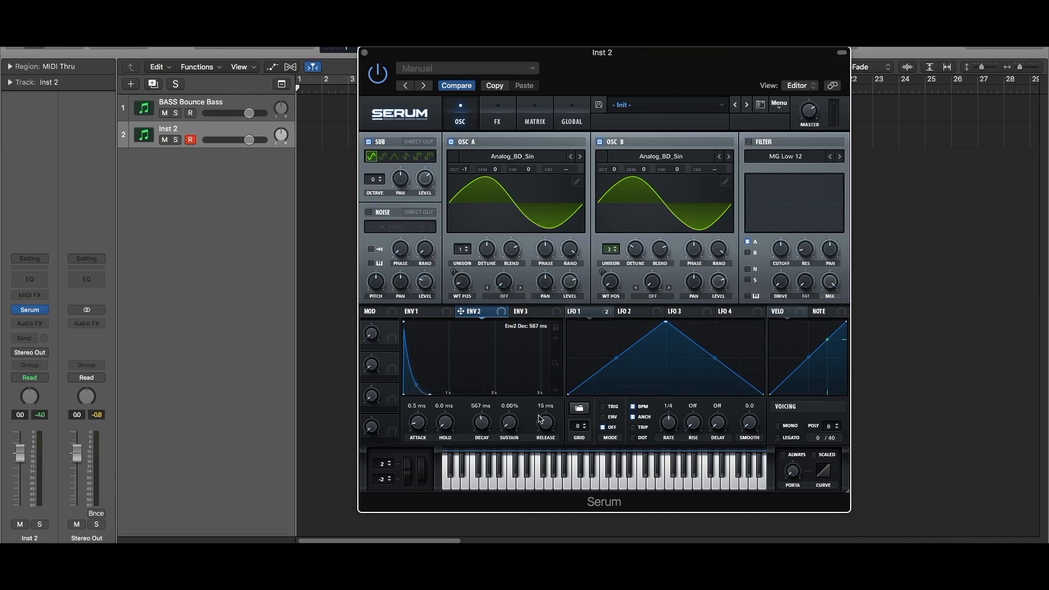
left_click_drag(541, 421, 545, 426)
left_click_drag(412, 430, 415, 432)
Assign Env 1 to modulate Osc A's wavetable position
left_click(420, 312)
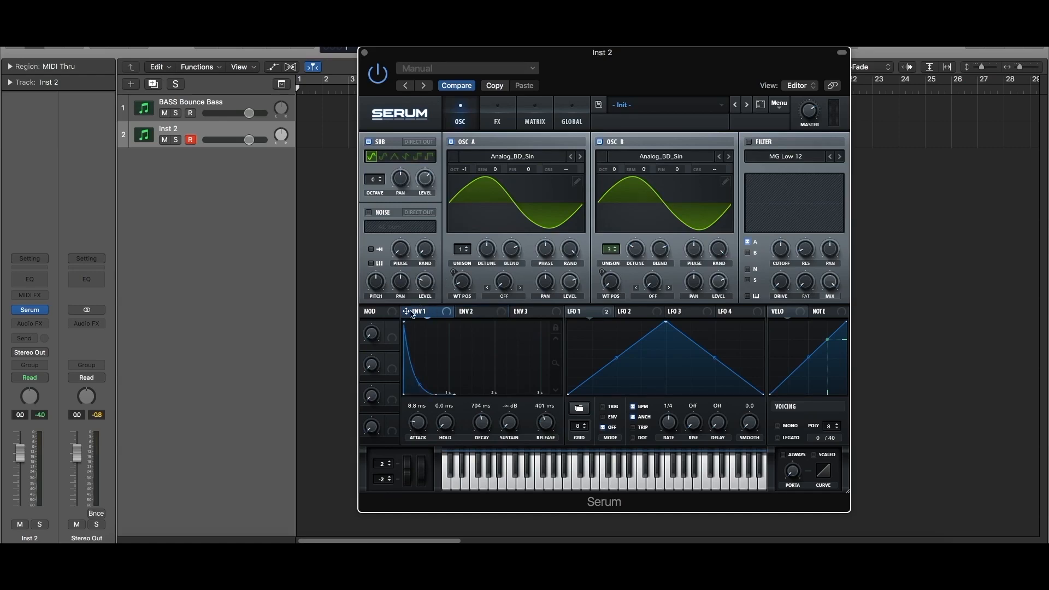
left_click_drag(406, 312, 447, 304)
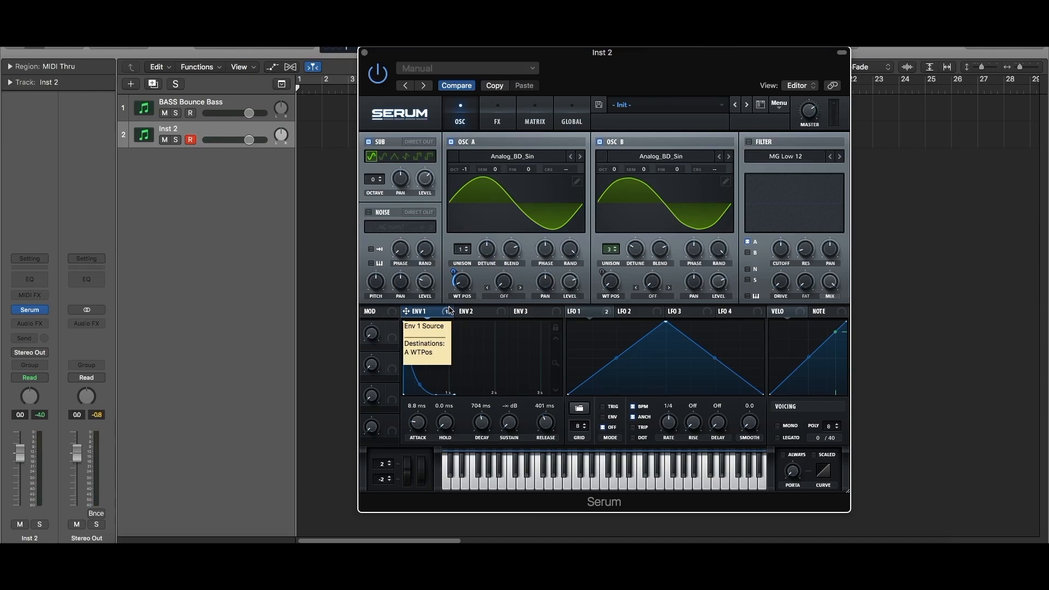
Enable the filter as MG Low 24 for Osc A, Osc B and the noise oscillator, and slightly lower its cutoff
left_click(749, 142)
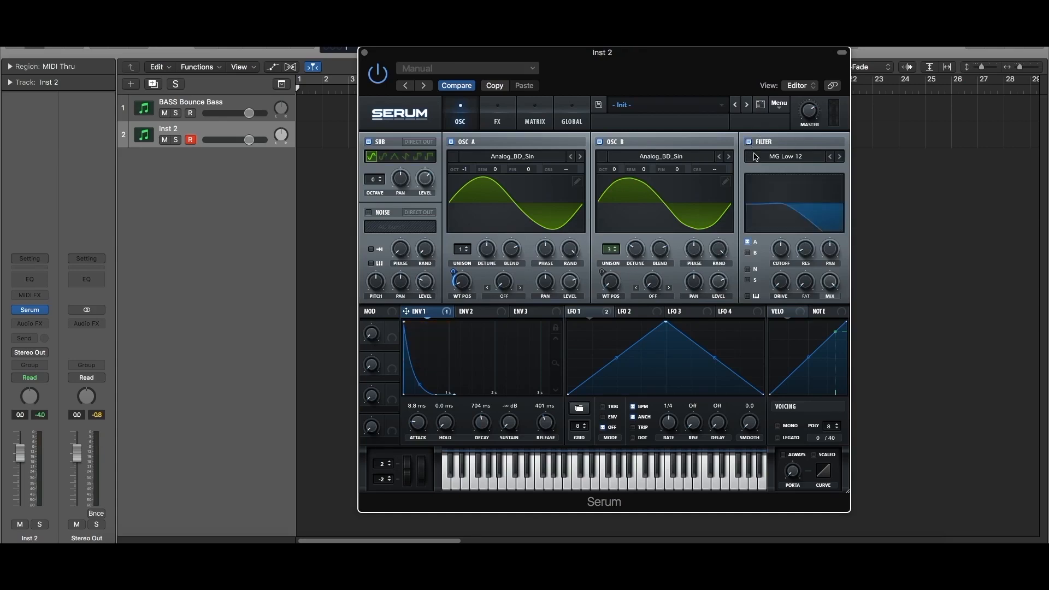
left_click(748, 253)
left_click(839, 157)
left_click(839, 158)
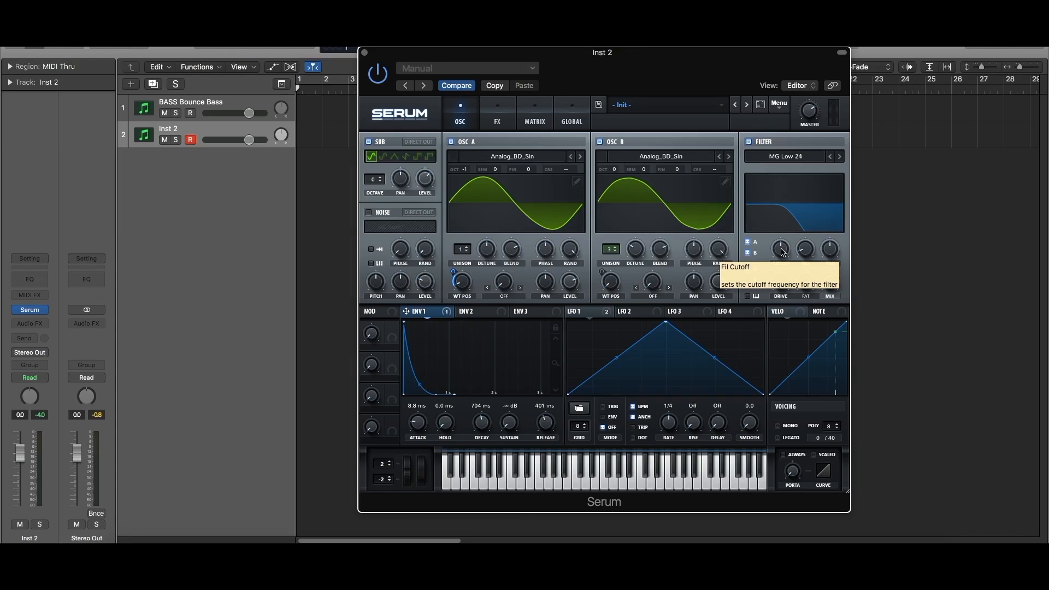
left_click_drag(781, 252, 779, 255)
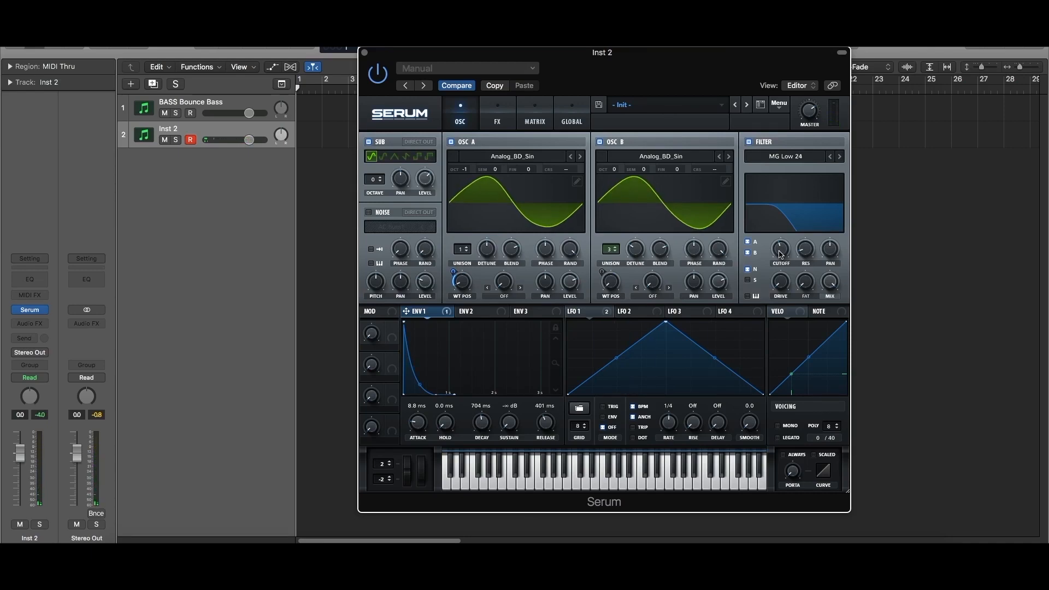
Turn on the noise oscillator and load the XF_KikAtk_06 sample from the Attacks_Kick category
left_click(369, 212)
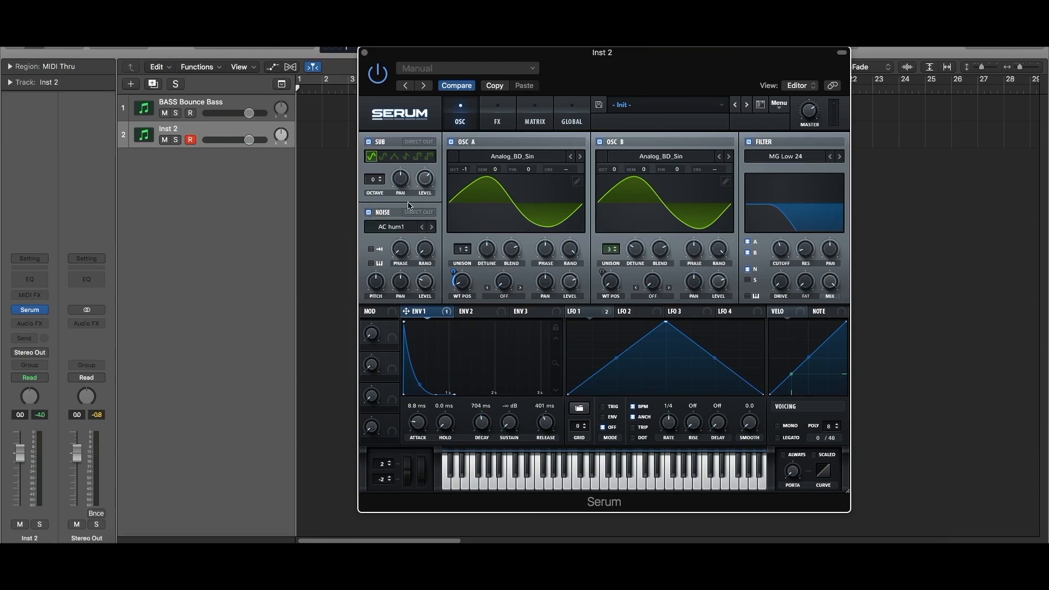
left_click(413, 224)
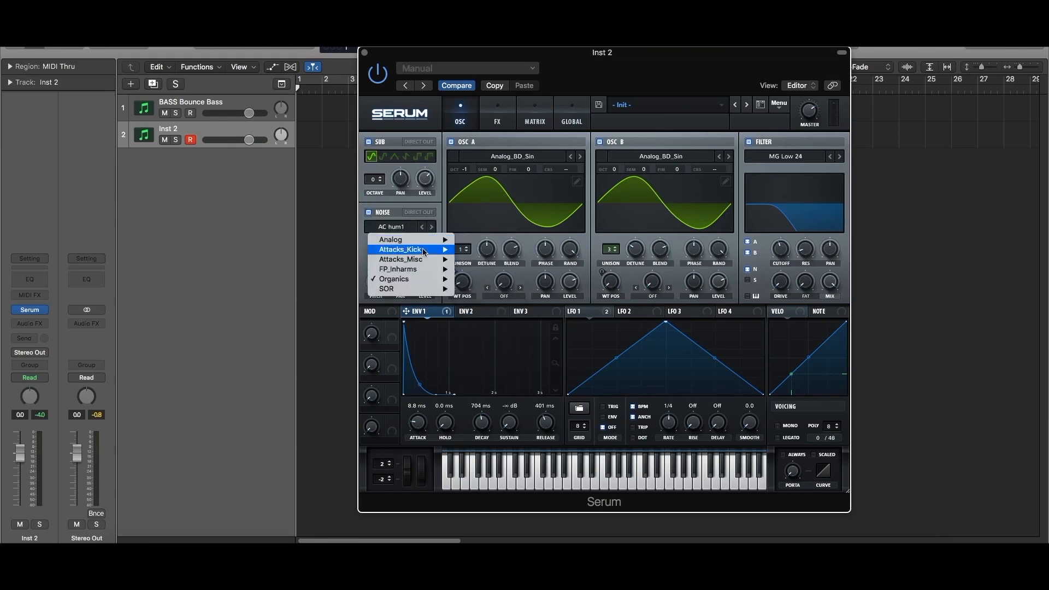
mouse_move(423, 250)
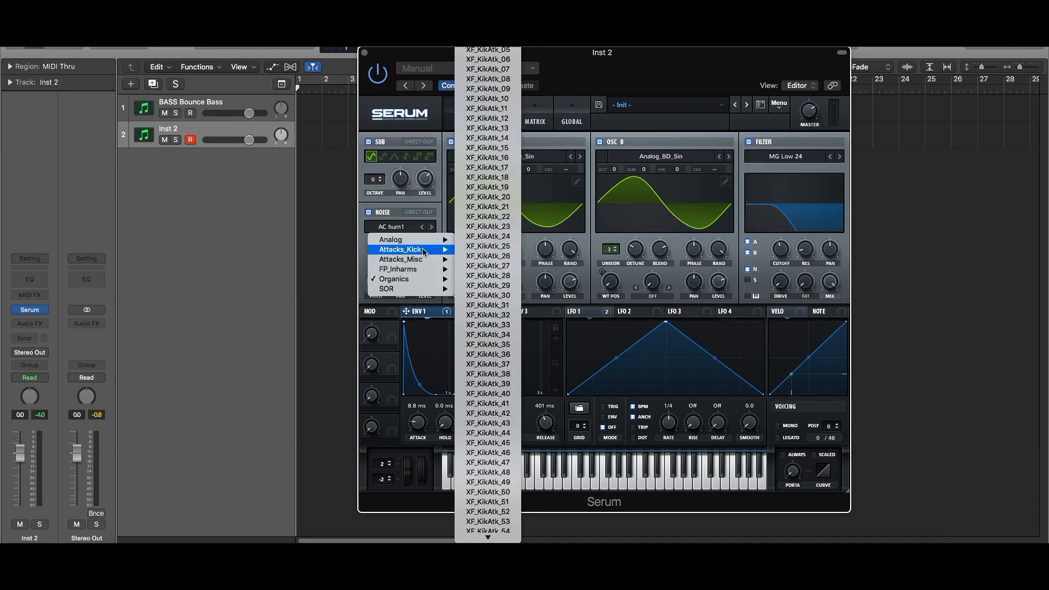
left_click(497, 60)
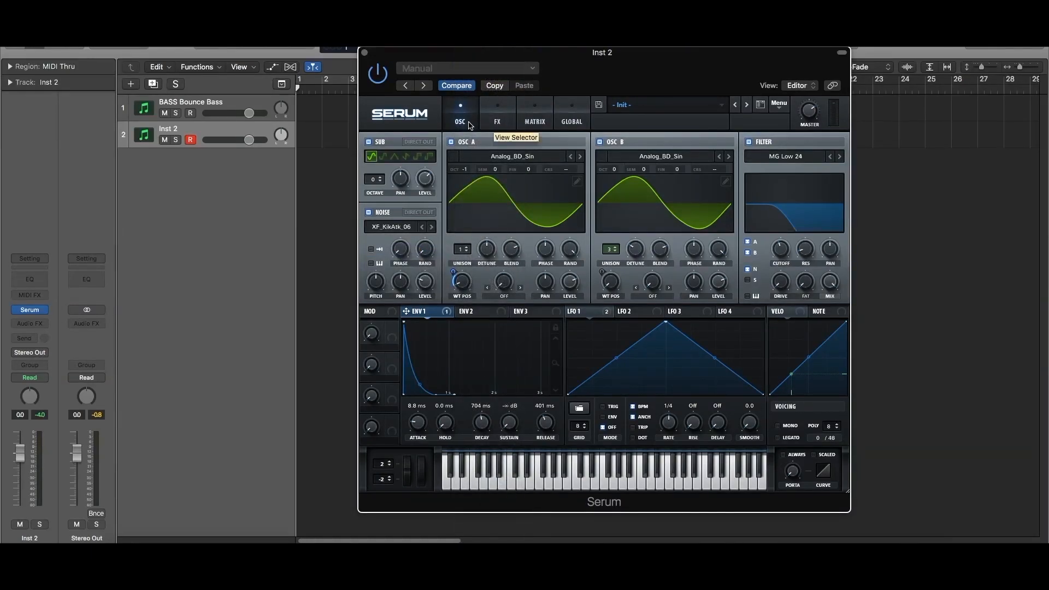
Enable one-shot mode and key tracking for the noise oscillator with a higher level, and raise the filter cutoff
left_click(372, 250)
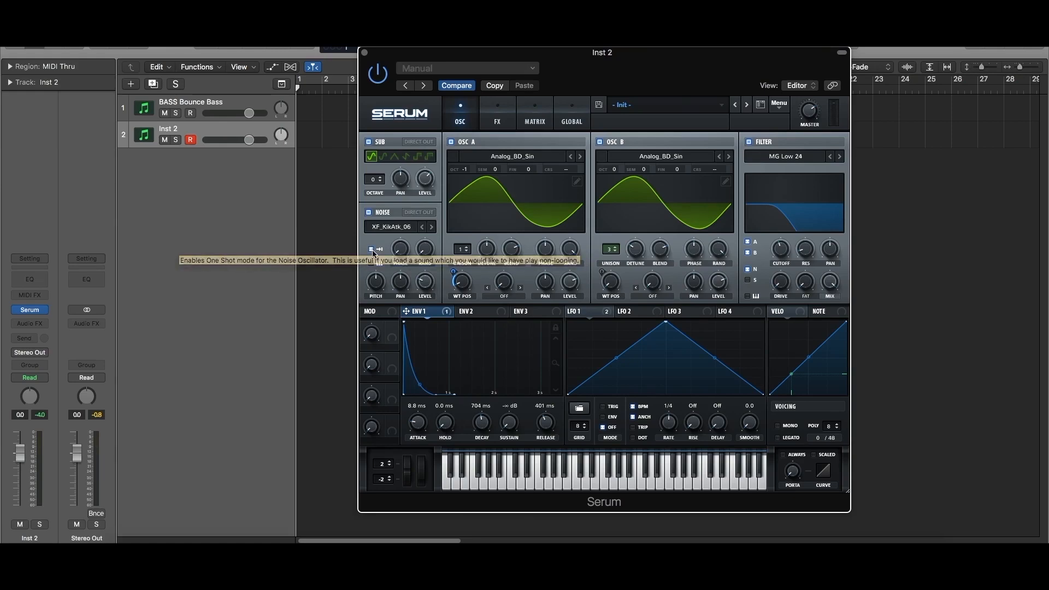
left_click(371, 265)
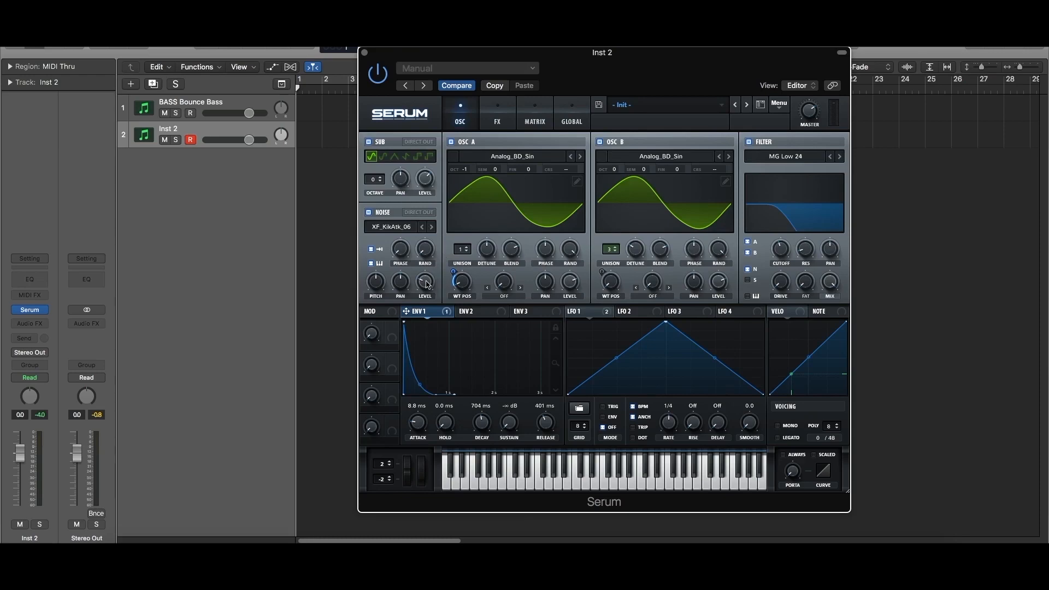
left_click_drag(426, 286, 429, 254)
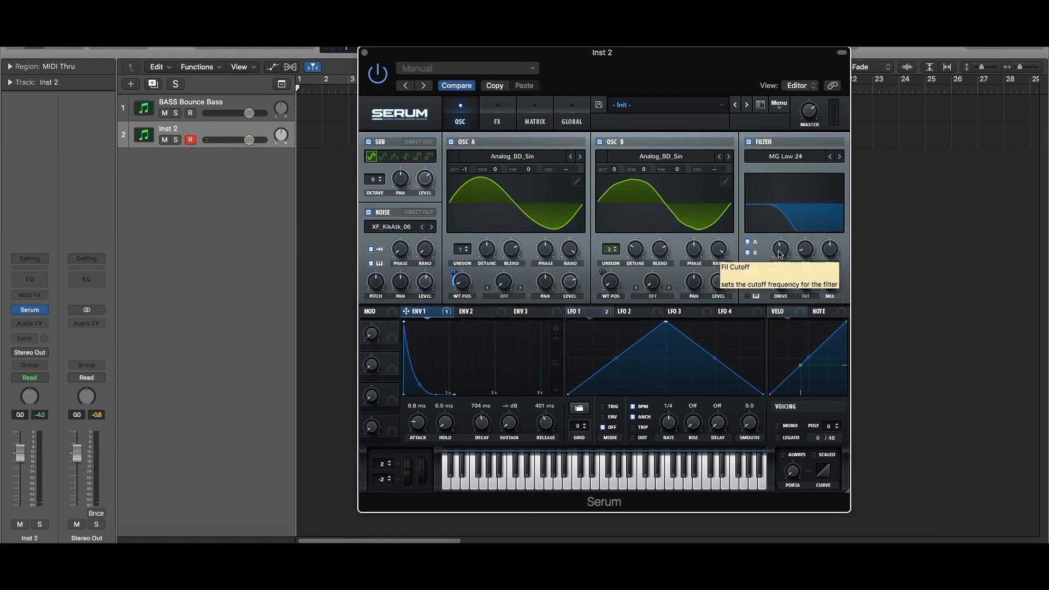
left_click_drag(782, 250, 787, 234)
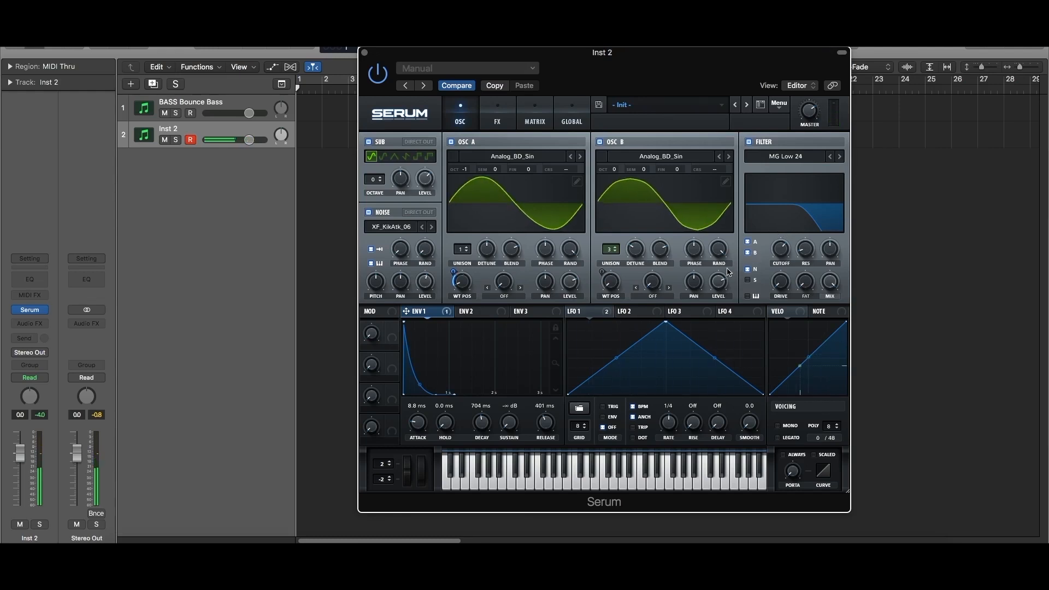
Shape Env 3 into a very short pluck with 0.0 ms attack, 26 ms decay and 0% sustain
left_click(528, 311)
left_click_drag(449, 323, 420, 435)
left_click_drag(482, 426, 479, 443)
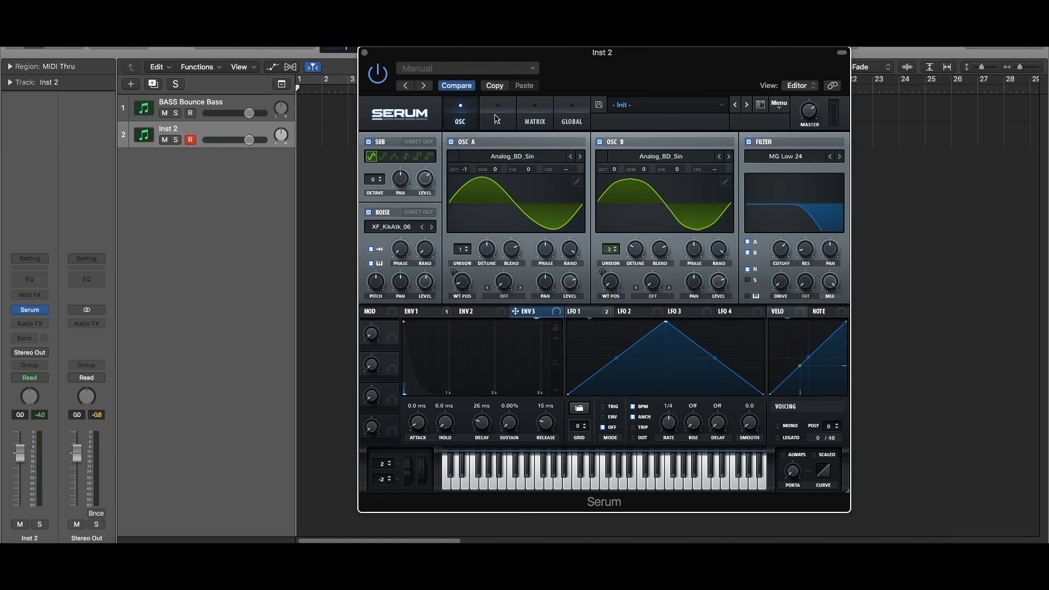
Route Env 3 to the master tuning in the modulation matrix with a small positive amount
left_click(500, 123)
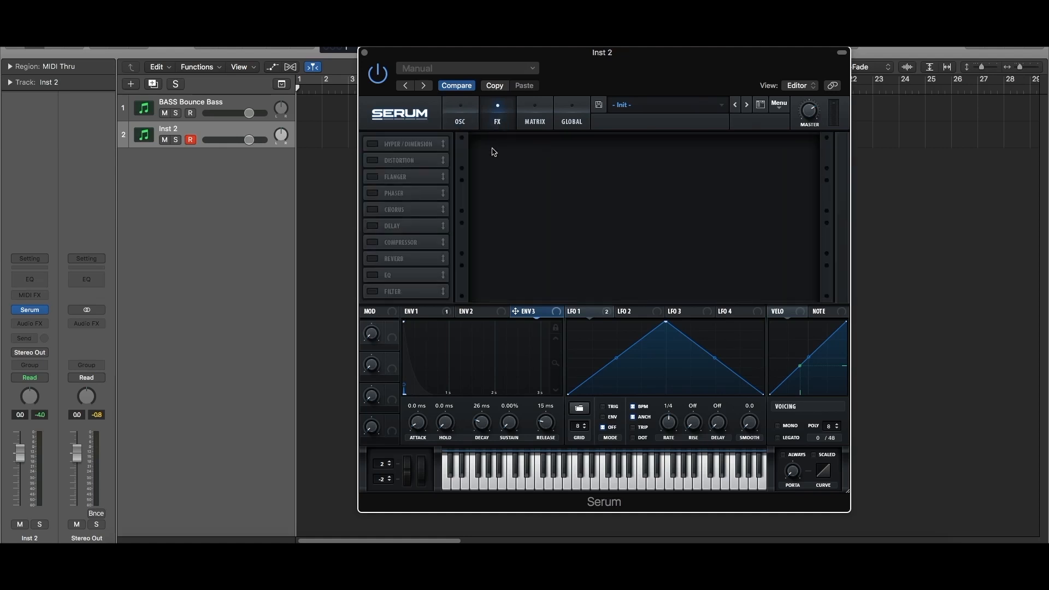
left_click(521, 121)
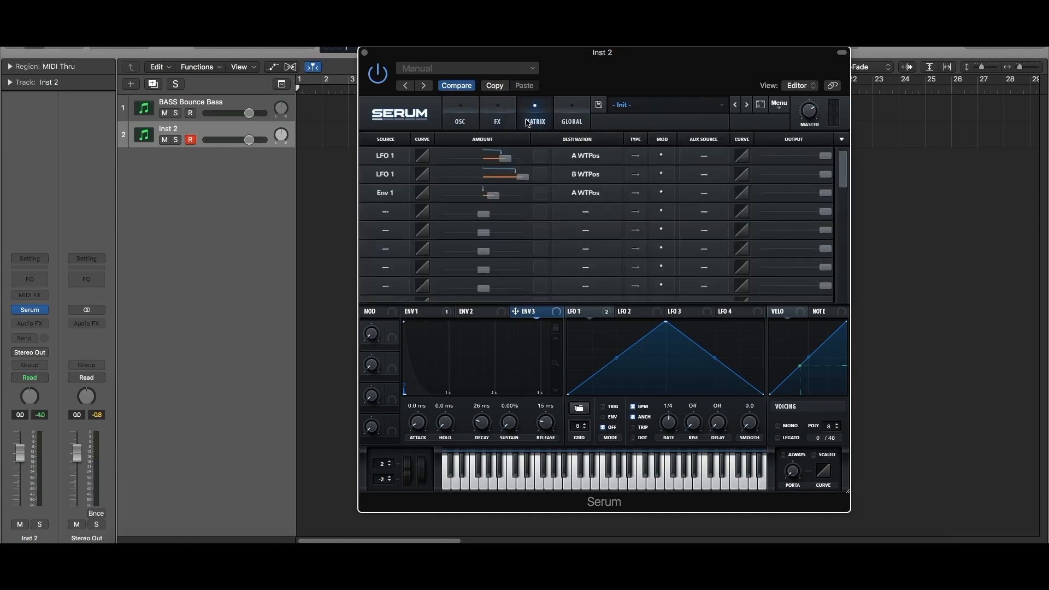
left_click(389, 214)
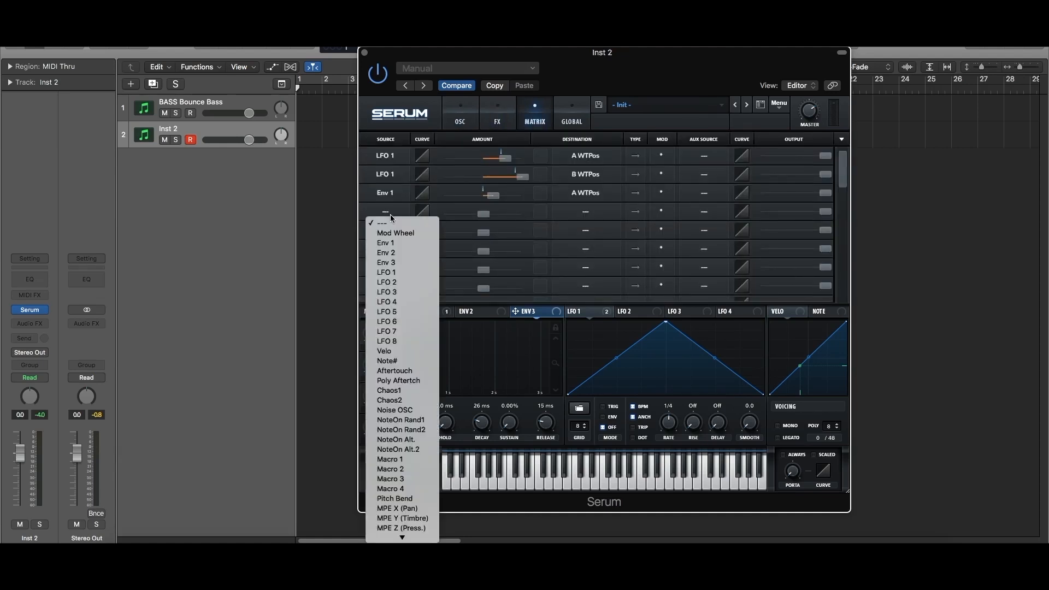
left_click(396, 265)
left_click(568, 211)
mouse_move(598, 302)
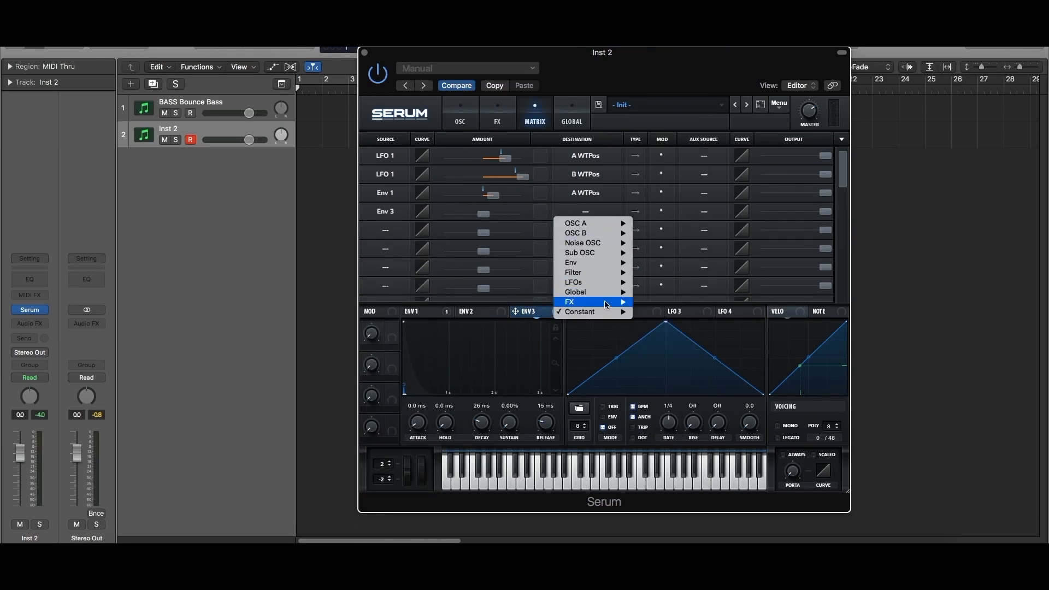
left_click(676, 293)
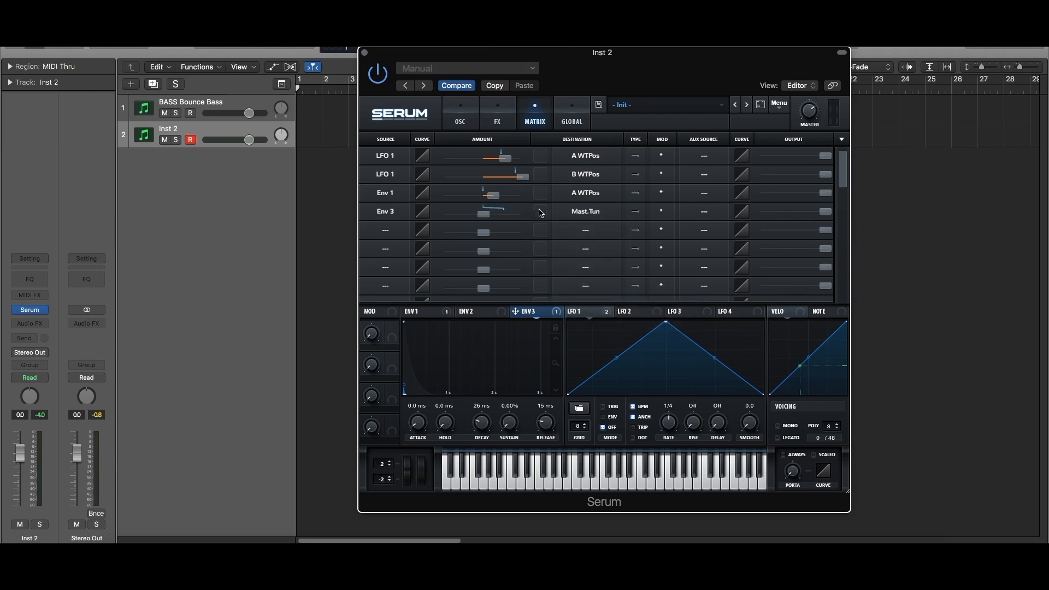
left_click_drag(487, 220, 492, 215)
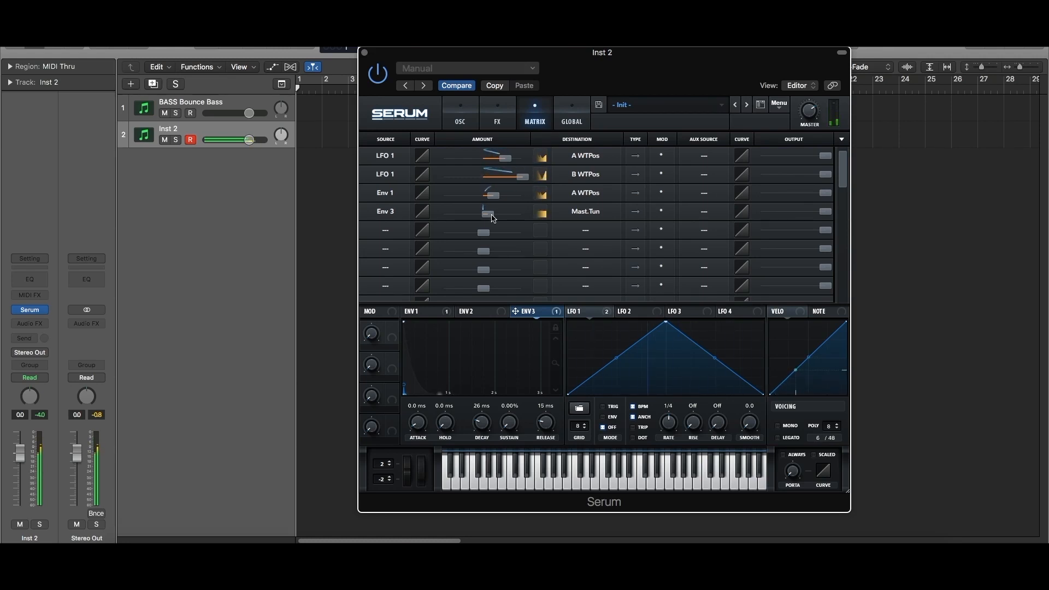
Raise the filter cutoff further and lengthen Env 1 to 955 ms decay and 564 ms release
left_click(462, 116)
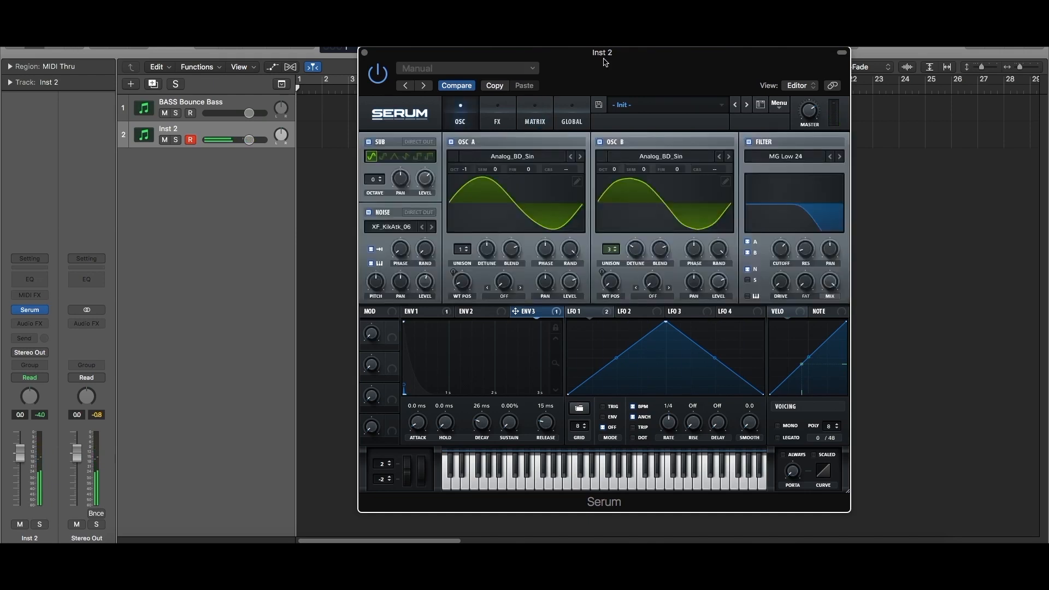
left_click_drag(780, 252, 785, 224)
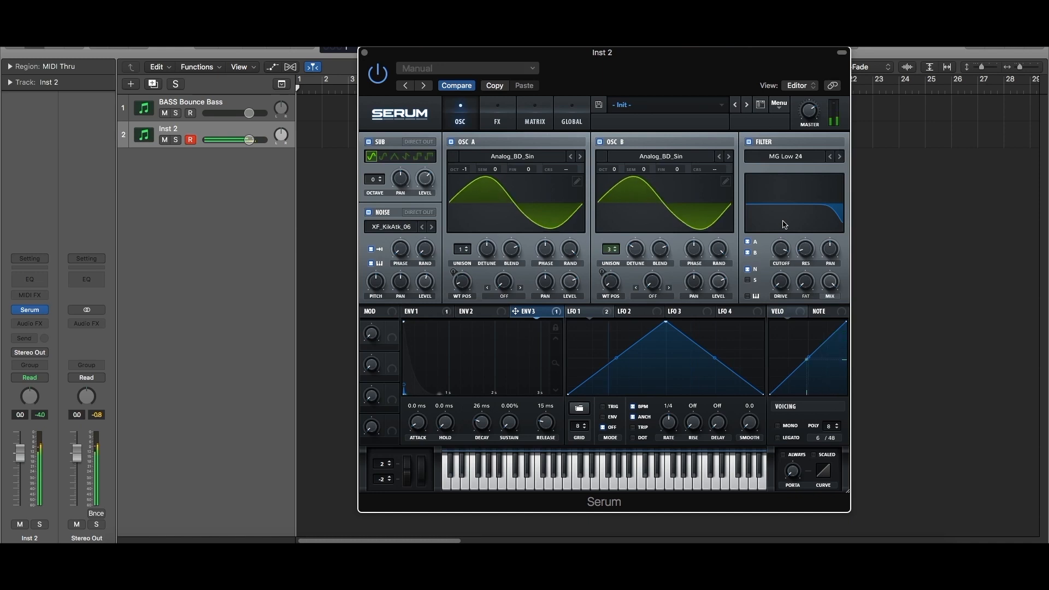
left_click(426, 314)
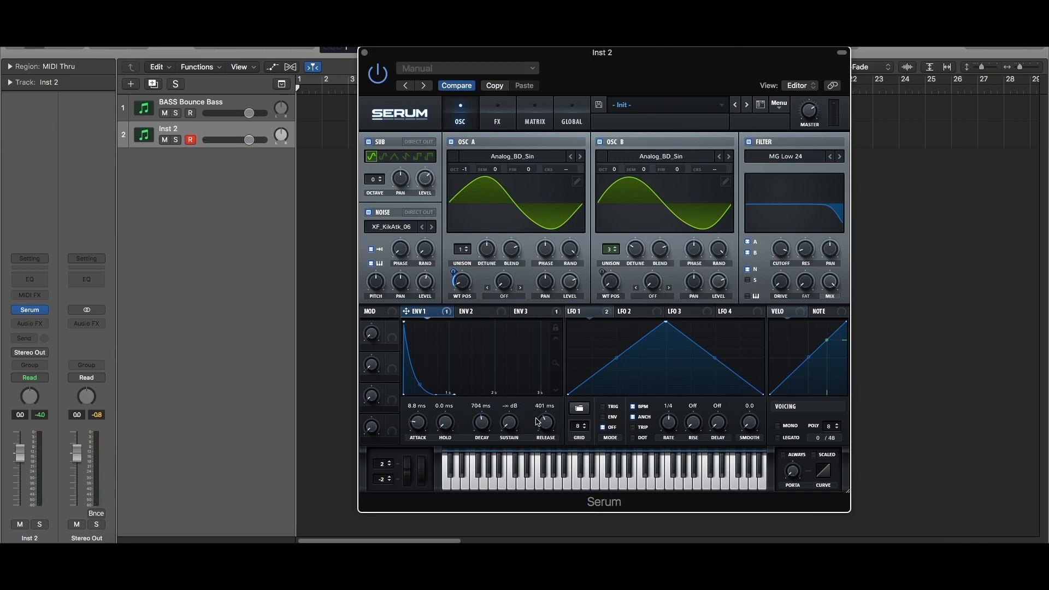
left_click_drag(545, 426, 546, 421)
left_click_drag(486, 434, 487, 429)
Enable the Tube distortion effect with a higher drive and a reduced wet/dry mix
left_click(492, 123)
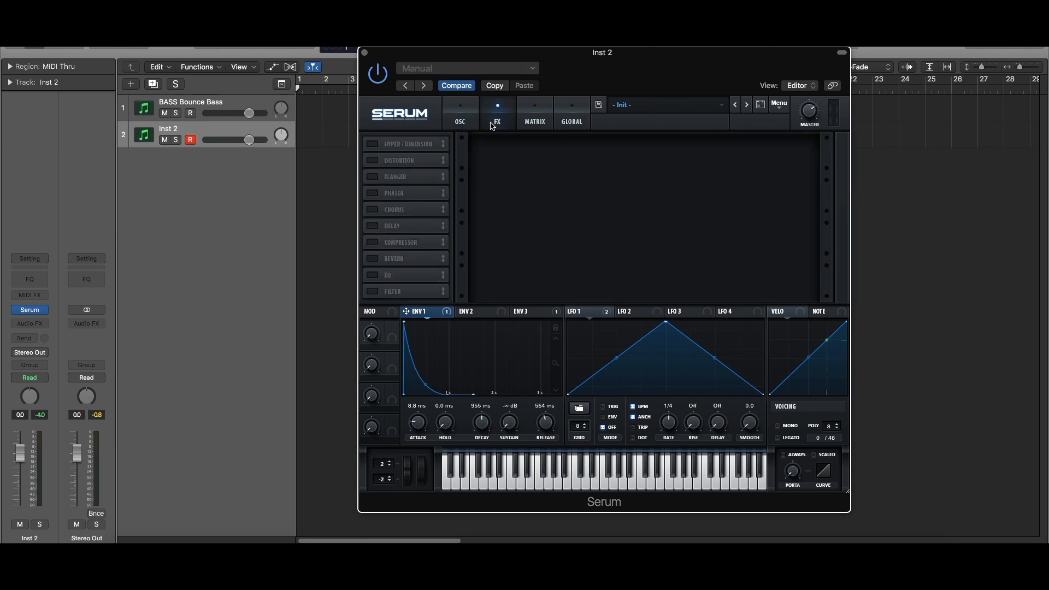
left_click(372, 162)
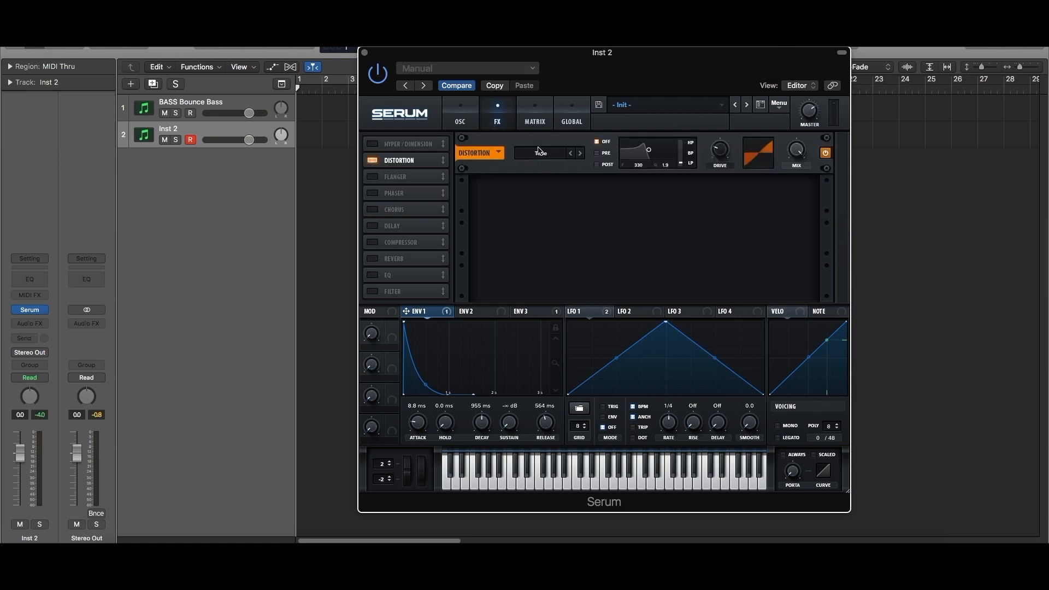
left_click_drag(713, 156, 720, 134)
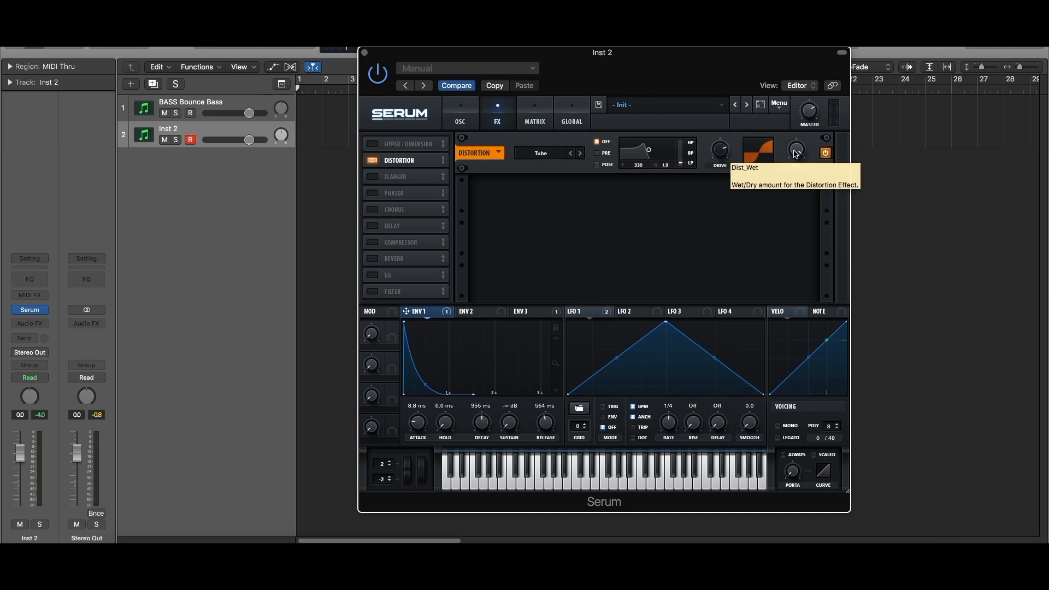
left_click_drag(797, 153, 797, 155)
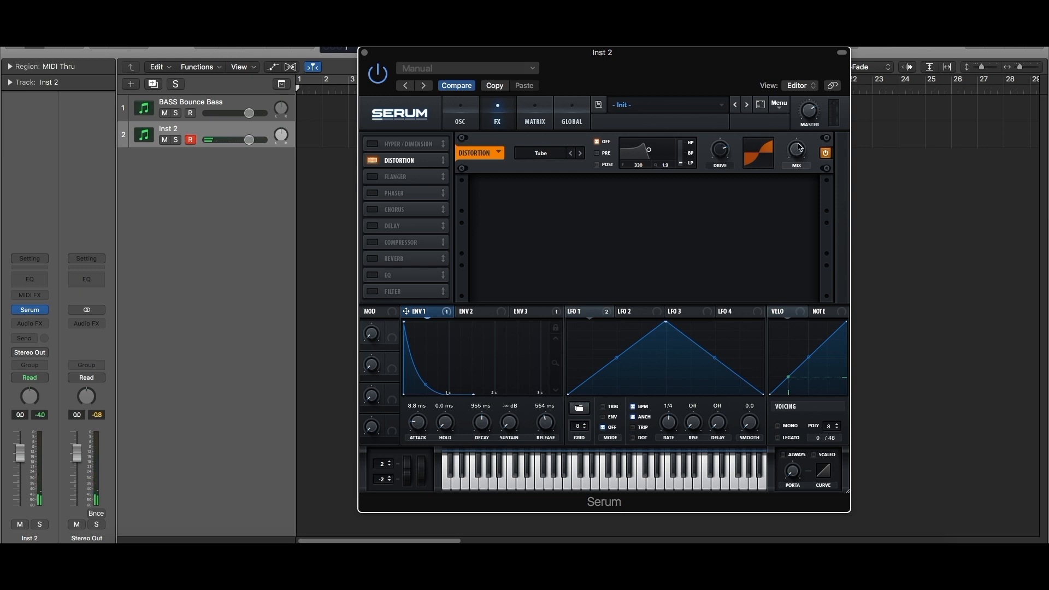
mouse_move(797, 156)
Enable the compressor effect with a slightly lower threshold, a higher ratio and a small gain boost
left_click(372, 243)
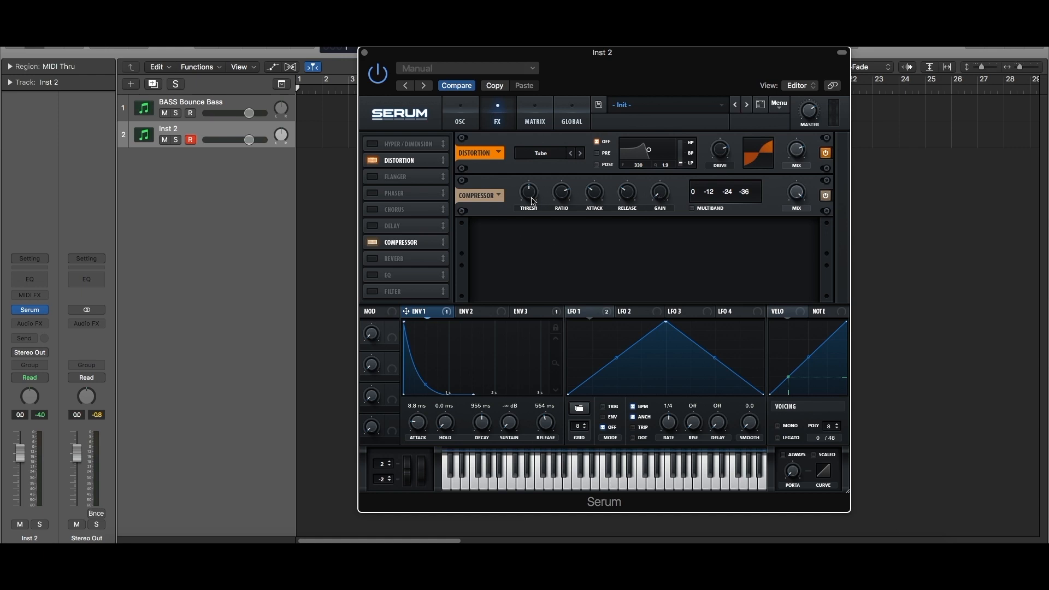
left_click_drag(532, 202, 533, 213)
left_click_drag(569, 200, 571, 190)
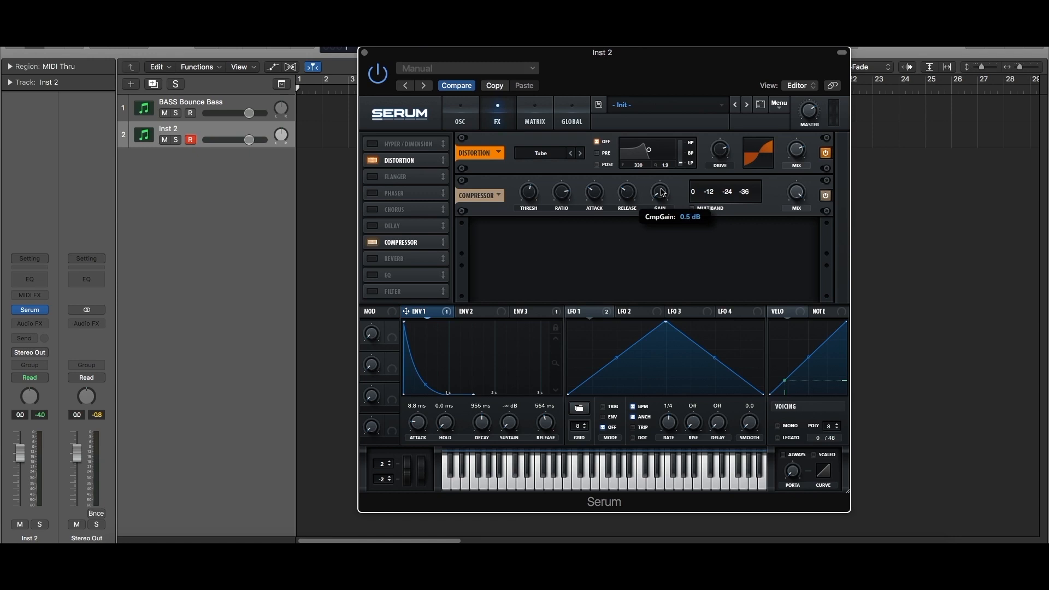
left_click_drag(663, 190, 663, 189)
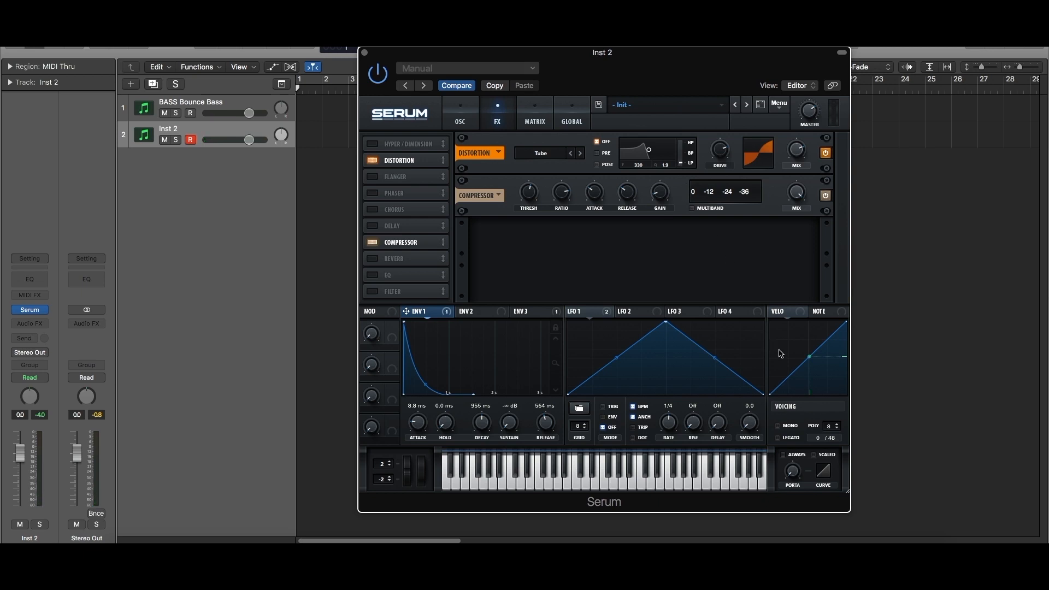
Switch the patch's voicing to mono
left_click(783, 427)
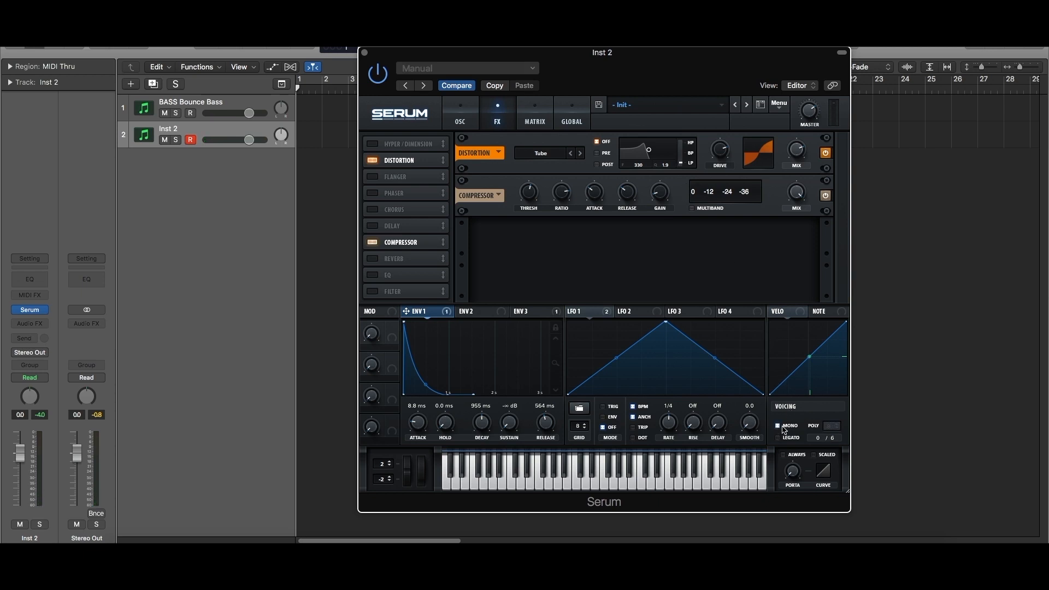